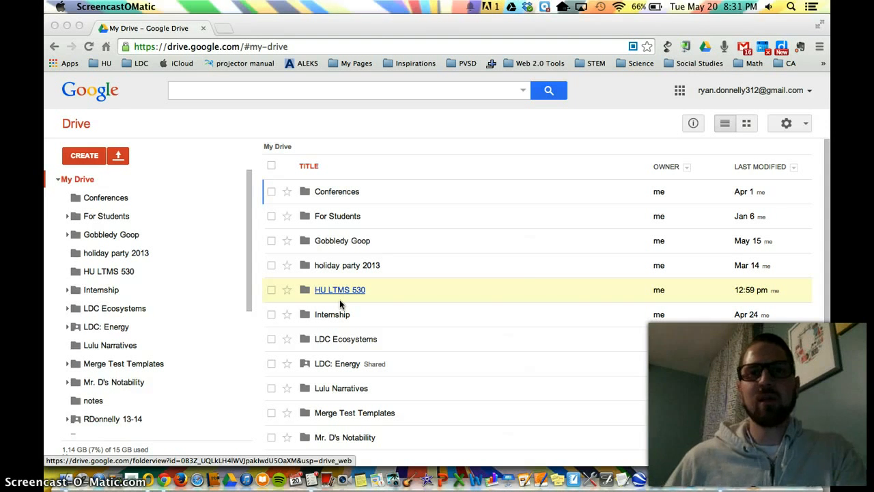
# Step: Create a new folder in My Drive named "Homeroom Hands Out"
pyautogui.click(86, 158)
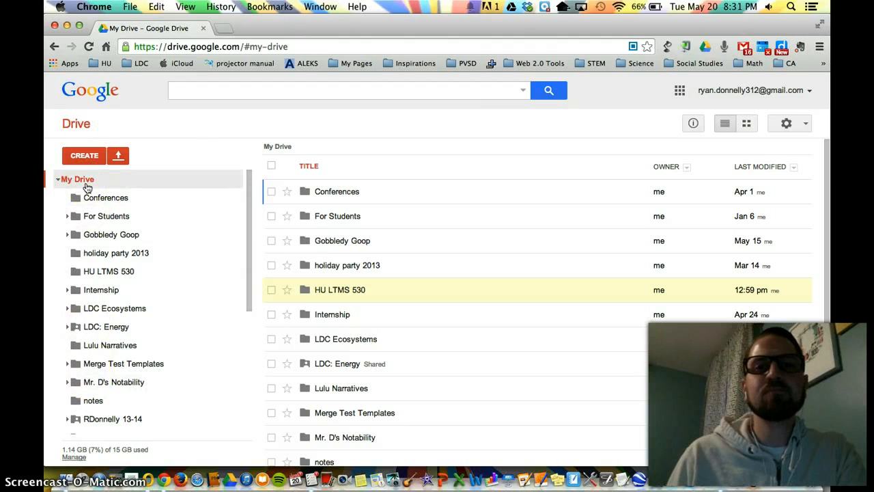
pyautogui.click(85, 156)
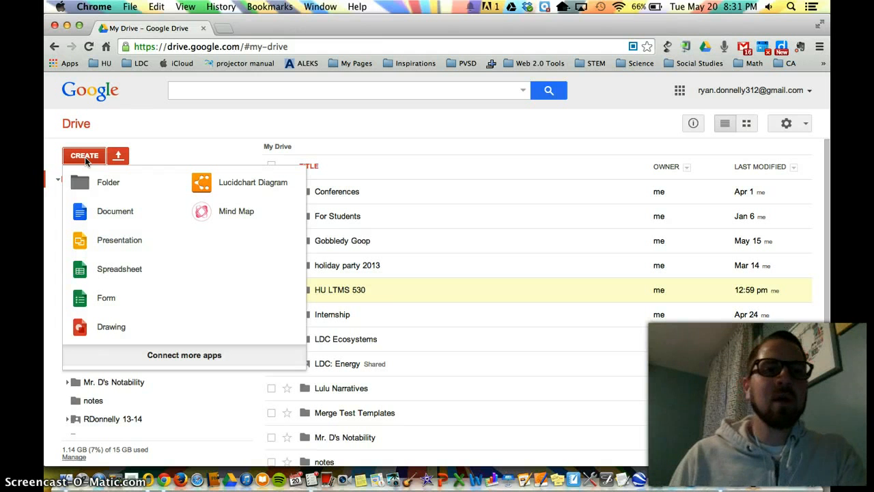
pyautogui.click(92, 194)
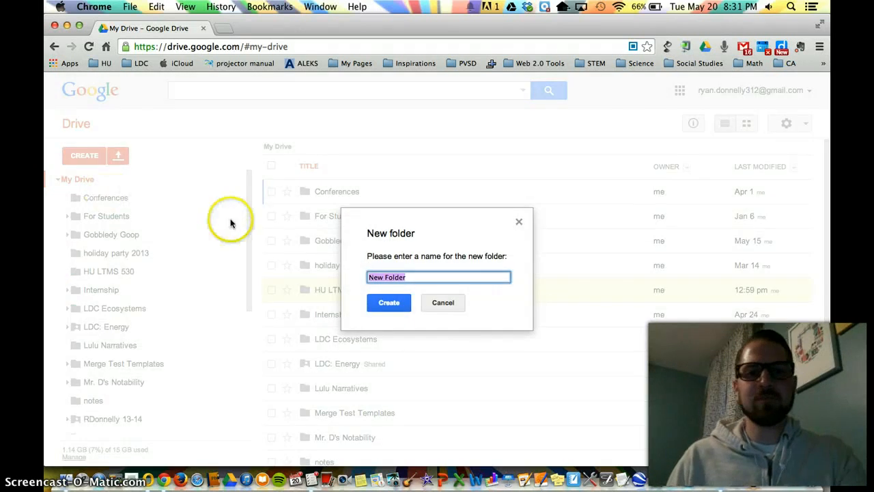
pyautogui.write('H')
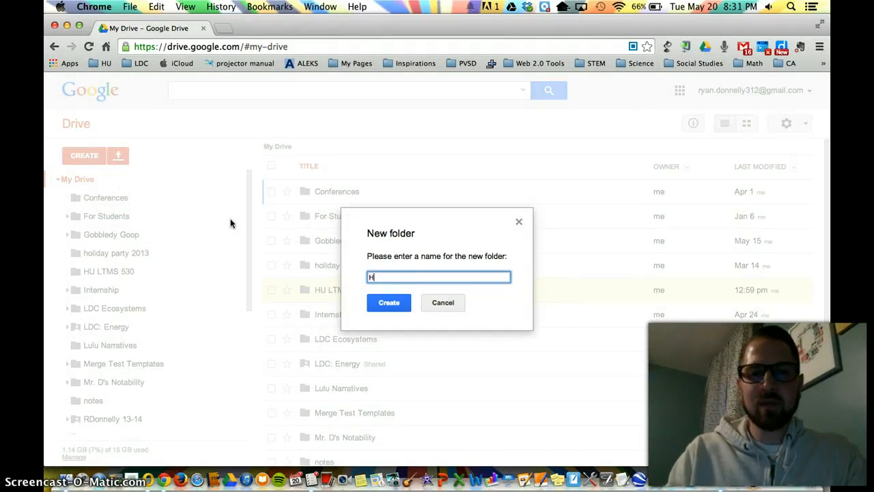
pyautogui.write('omeroom ')
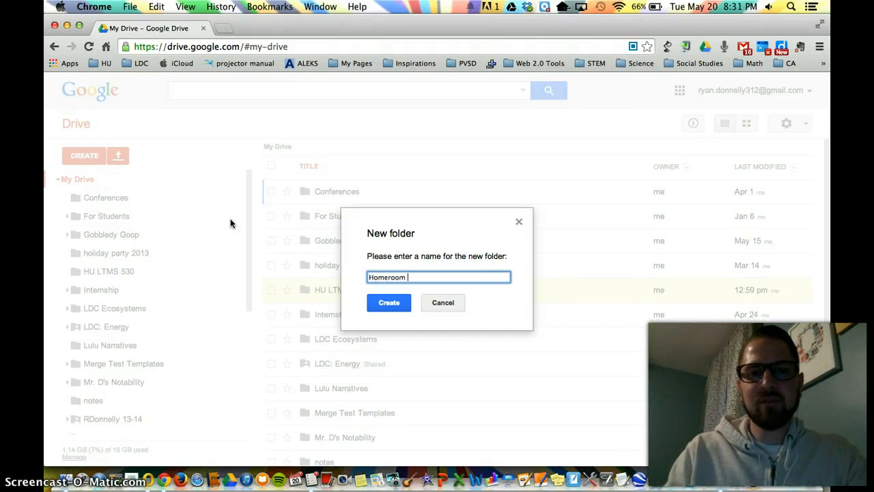
pyautogui.write('Hands OU')
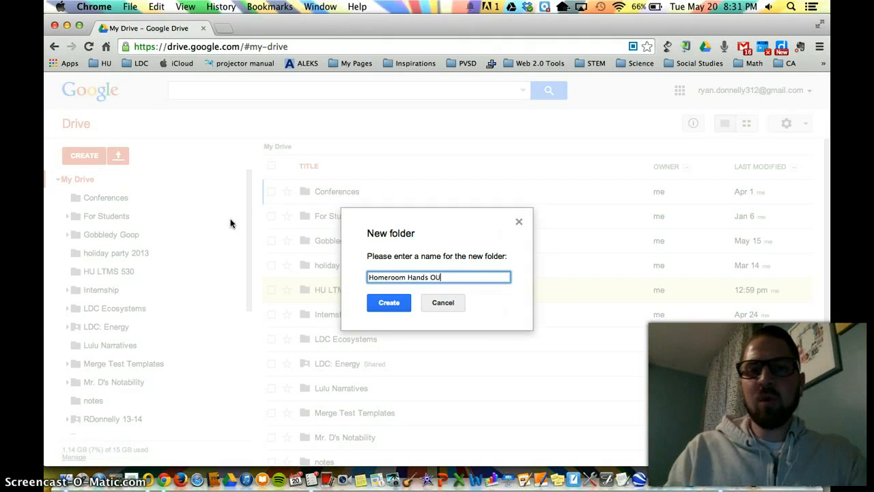
pyautogui.press('BackSpace')
pyautogui.press('BackSpace')
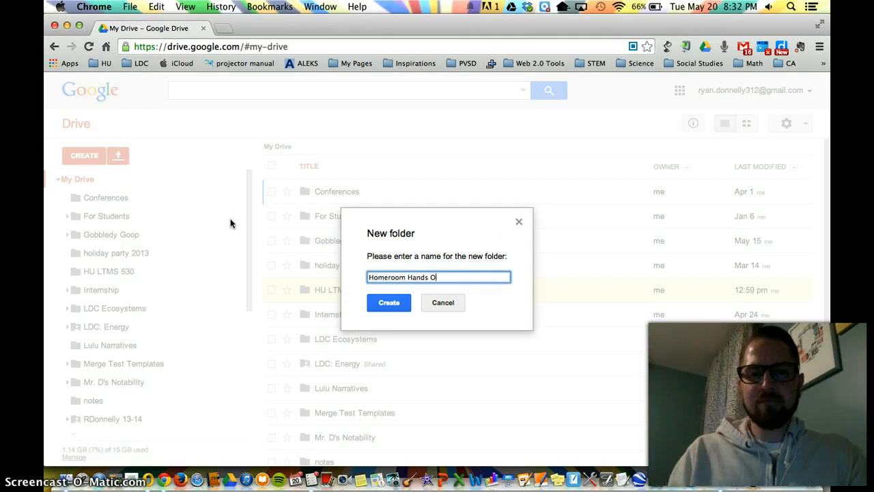
pyautogui.press('Return')
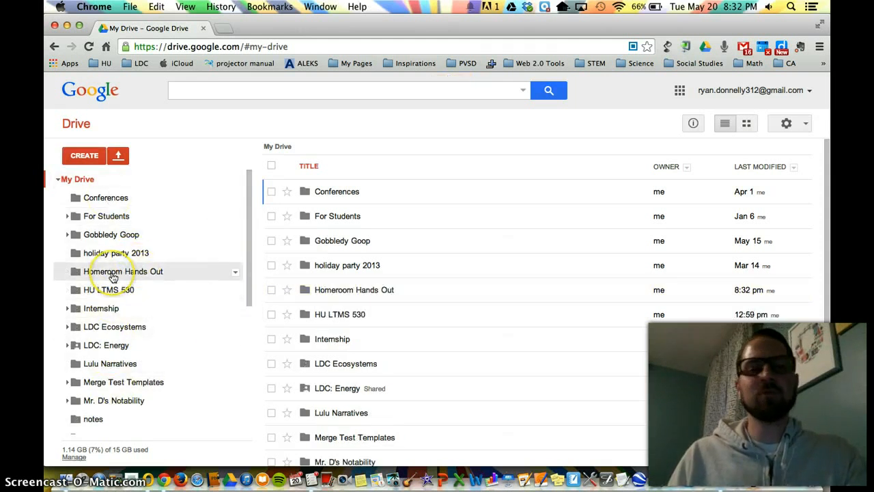
# Step: Open the Homeroom Hands Out folder and view the upload options for files and folders
pyautogui.click(113, 274)
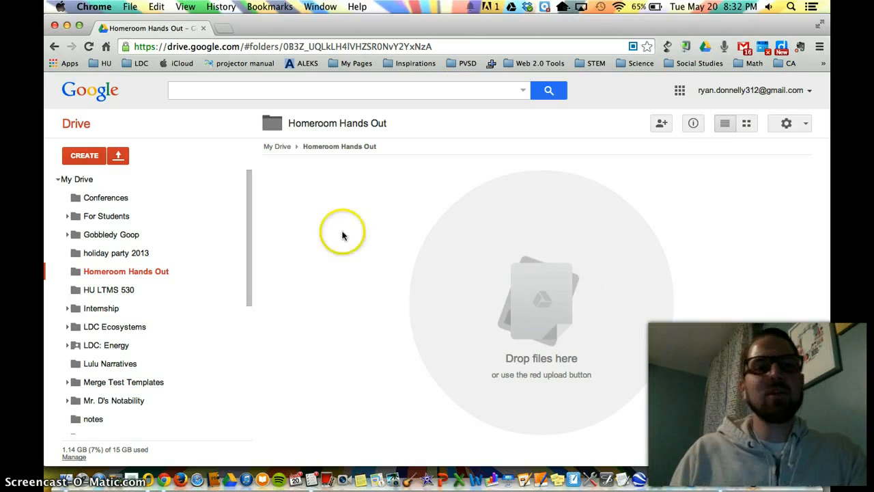
pyautogui.click(119, 155)
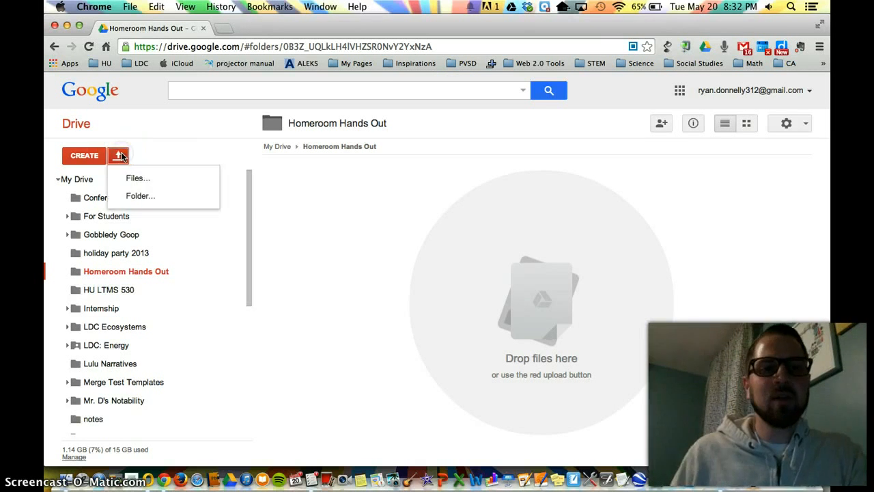
pyautogui.click(140, 181)
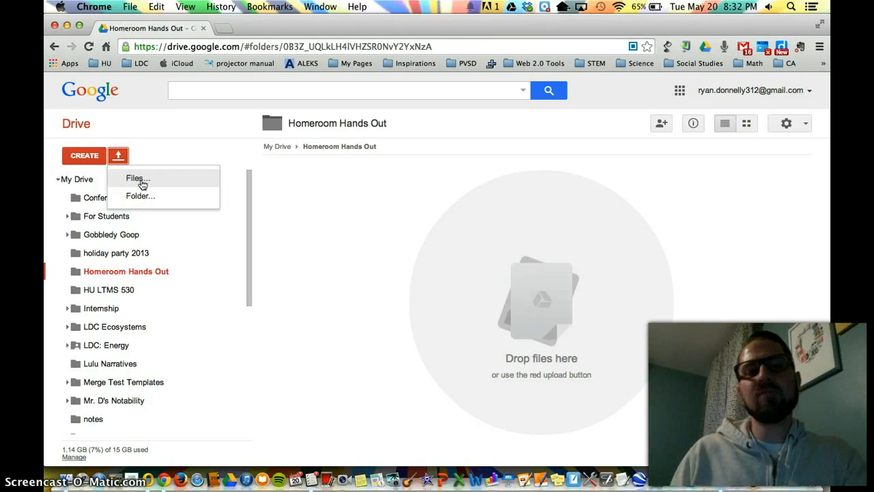
pyautogui.click(148, 187)
pyautogui.click(117, 154)
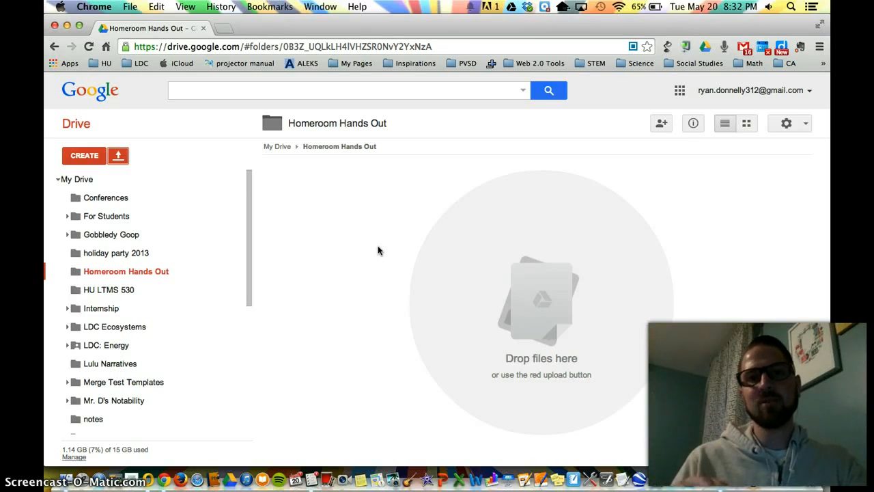
# Step: Create a subfolder named "HS folder" inside Homeroom Hands Out
pyautogui.click(90, 158)
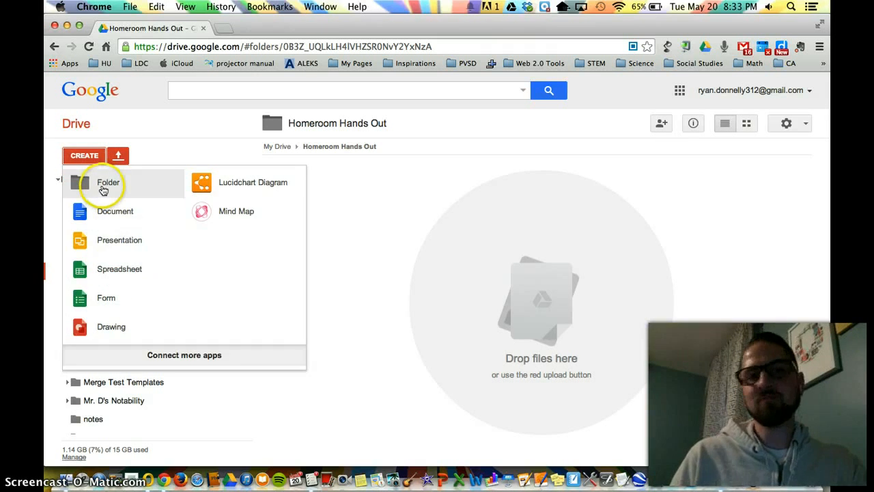
pyautogui.click(102, 188)
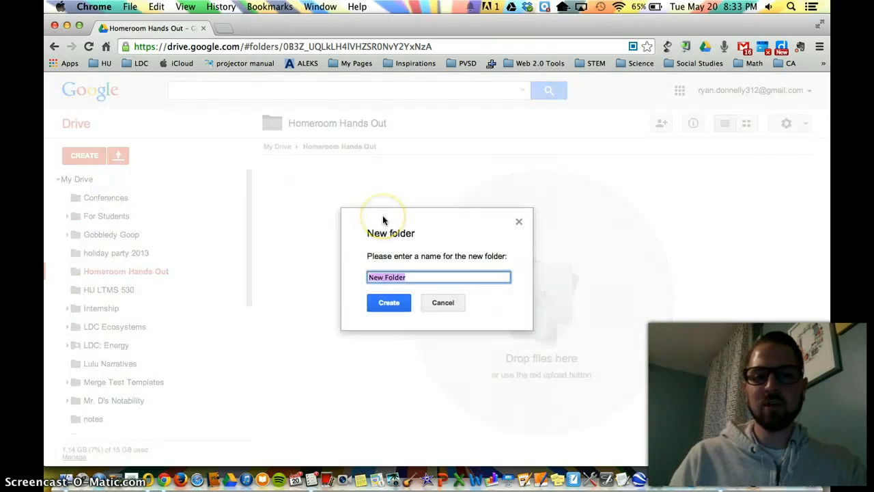
pyautogui.write('HS o')
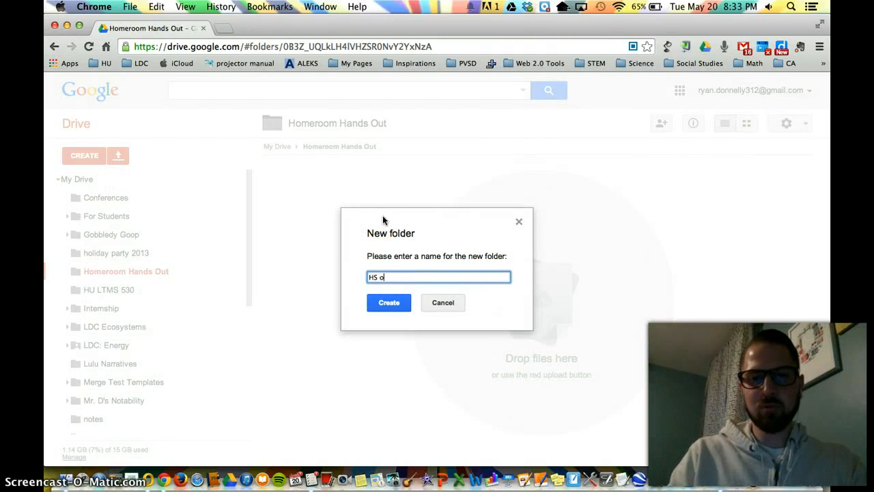
pyautogui.press('BackSpace')
pyautogui.write('folder')
pyautogui.press('Return')
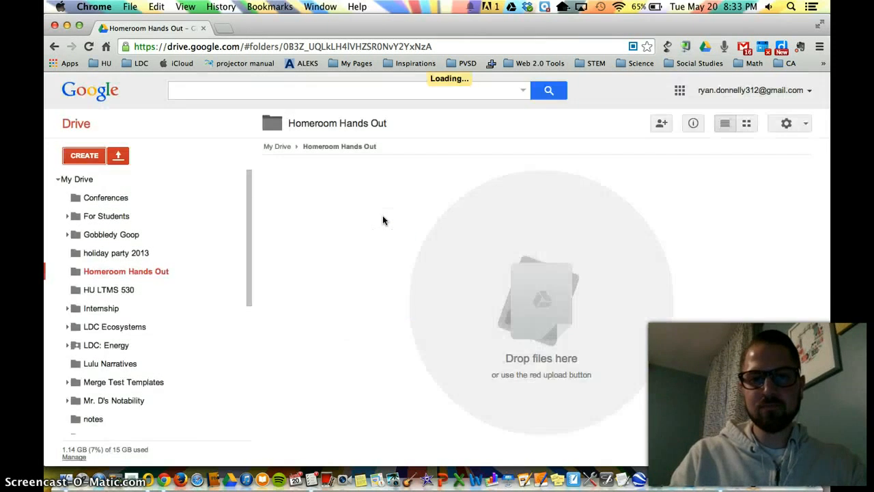
# Step: Create a second subfolder named "IS folder" inside Homeroom Hands Out
pyautogui.click(85, 156)
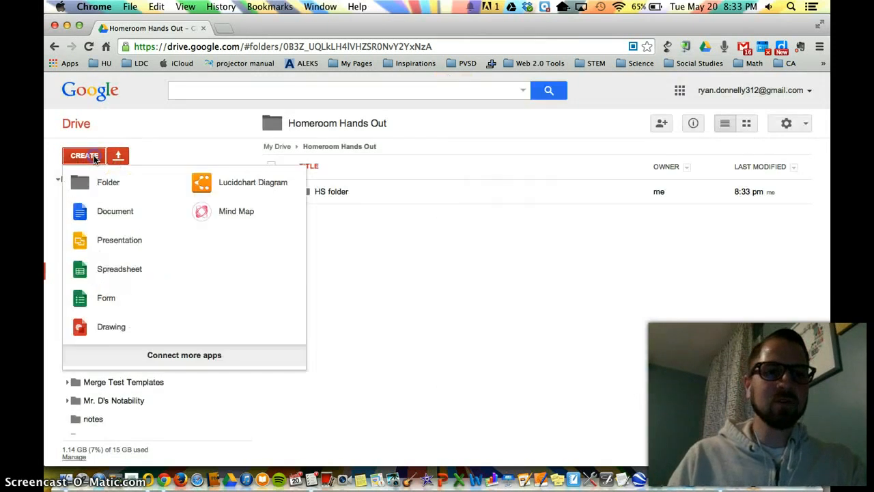
pyautogui.click(96, 184)
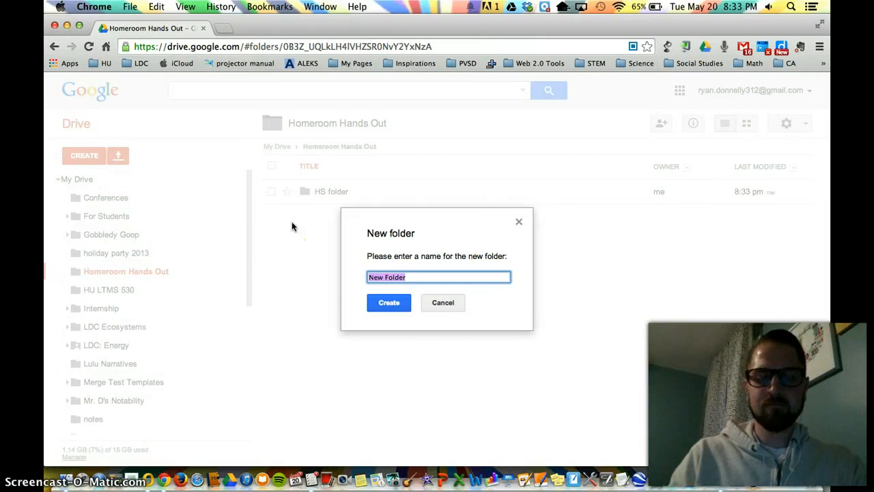
pyautogui.write('IS')
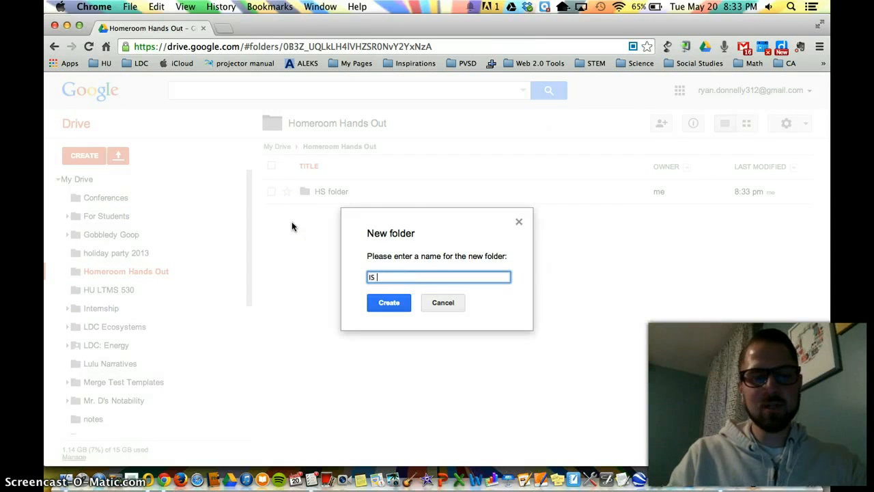
pyautogui.write(' folder')
pyautogui.press('Return')
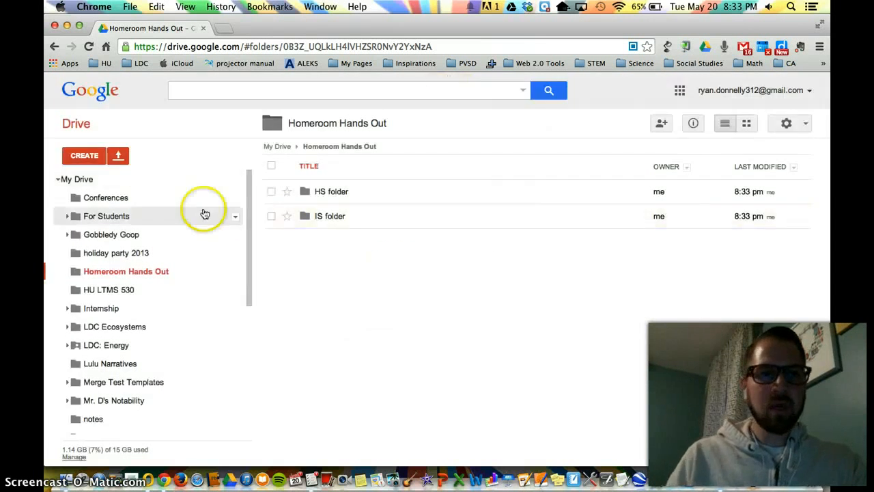
# Step: Create a third subfolder named "Elementary Folder" inside Homeroom Hands Out
pyautogui.click(78, 155)
pyautogui.click(120, 184)
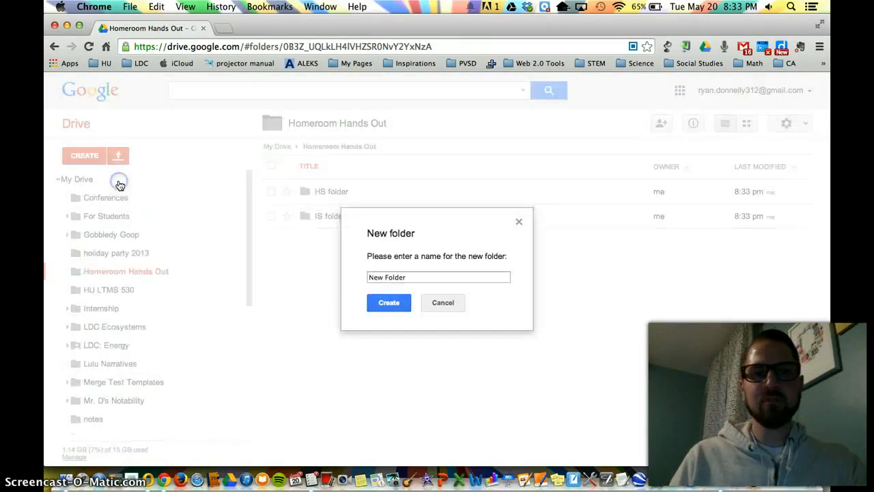
pyautogui.tripleClick(410, 277)
pyautogui.press('BackSpace')
pyautogui.write('Elementary')
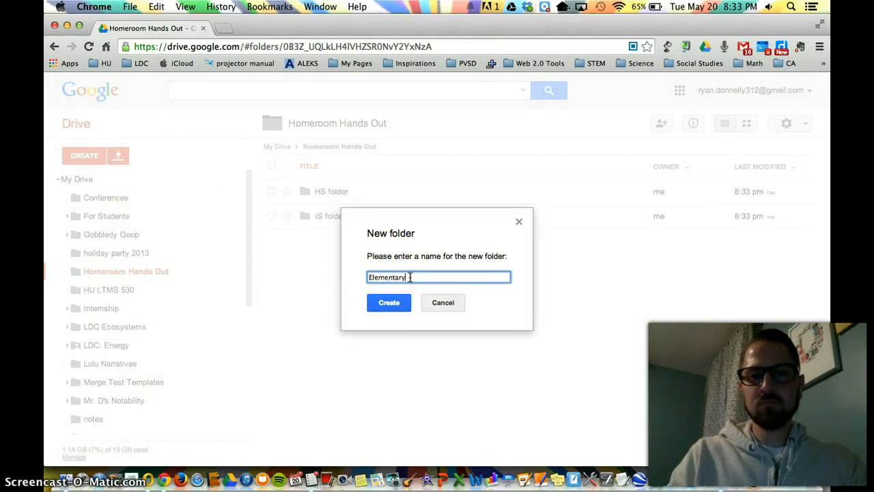
pyautogui.press('Return')
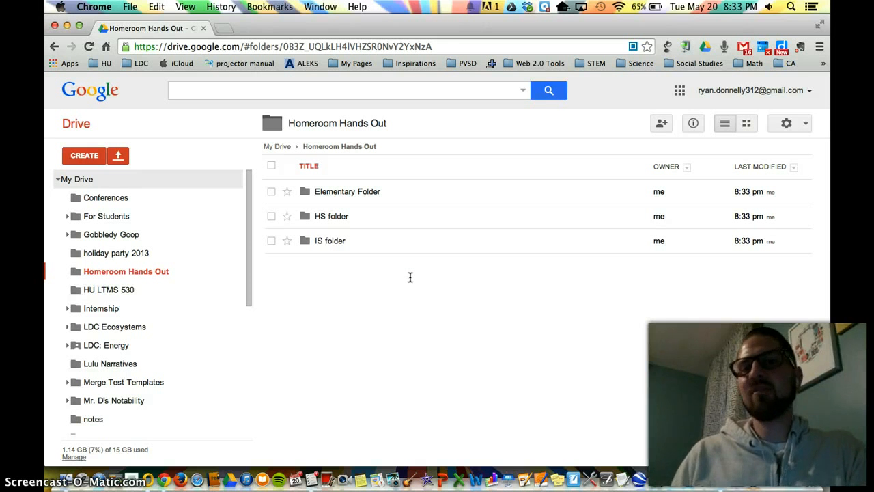
# Step: Enter the Homeroom 2013-14 contact group as invitees in the Elementary Folder's sharing settings, cancel the invitation and deselect the folder
pyautogui.click(271, 191)
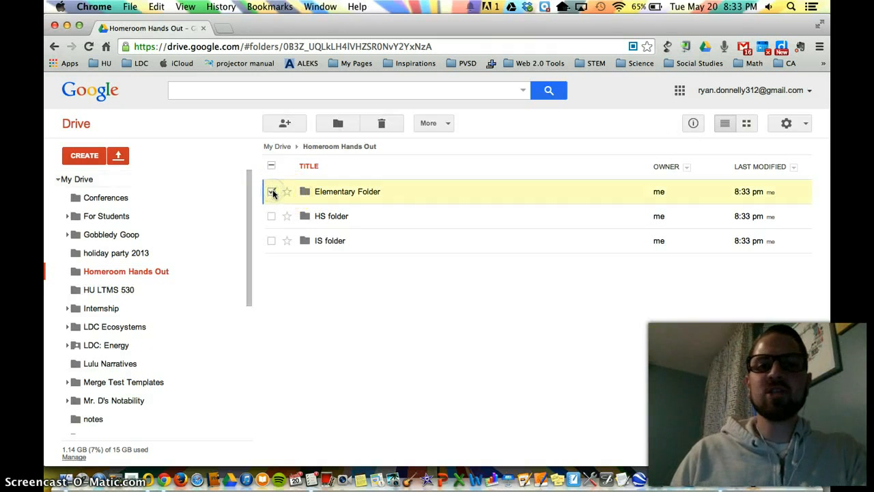
pyautogui.click(285, 123)
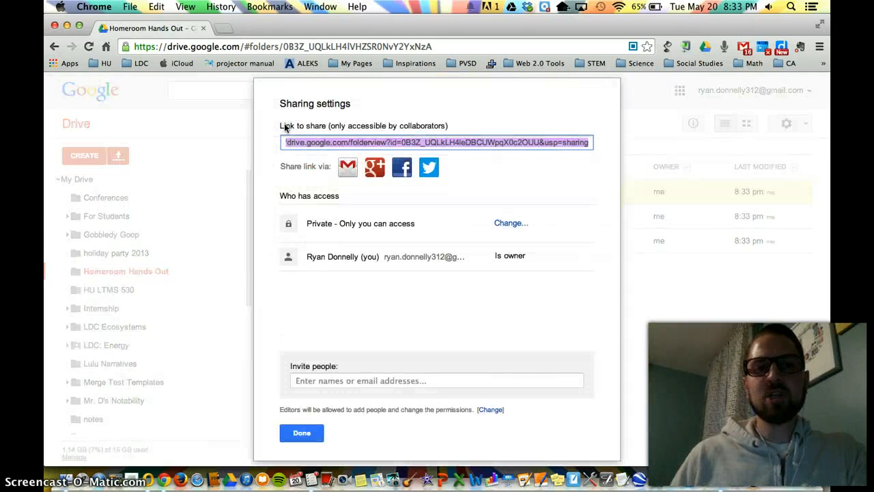
pyautogui.click(374, 376)
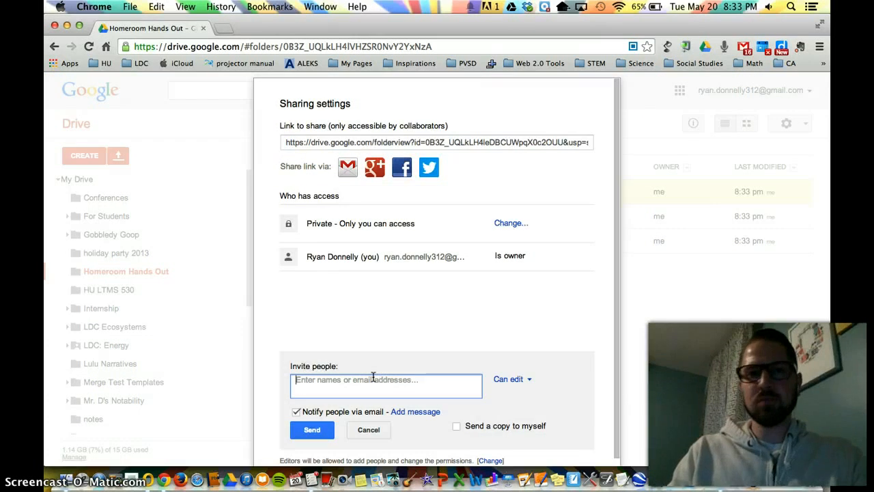
pyautogui.write('home')
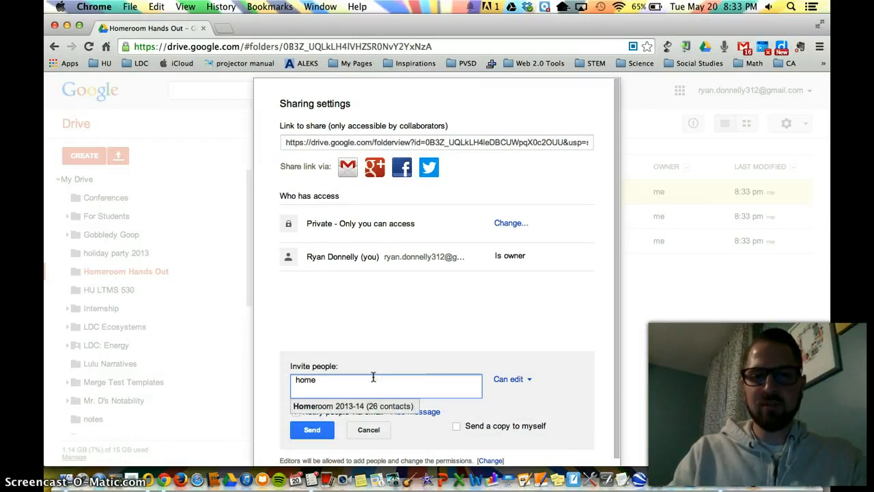
pyautogui.click(384, 408)
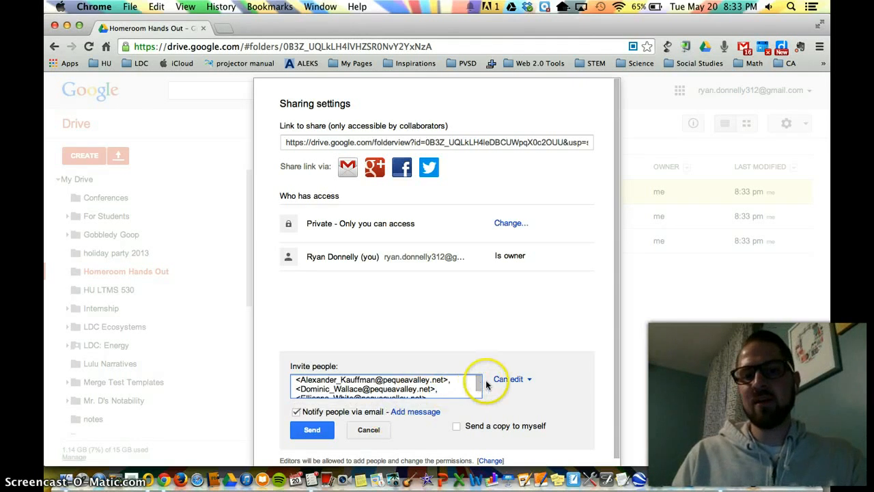
pyautogui.moveTo(480, 386); pyautogui.dragTo(483, 401)
pyautogui.click(369, 430)
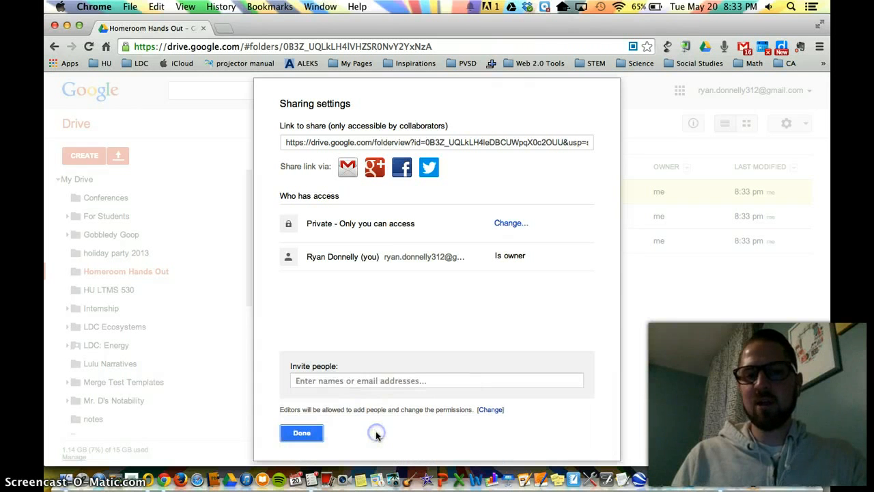
pyautogui.click(302, 432)
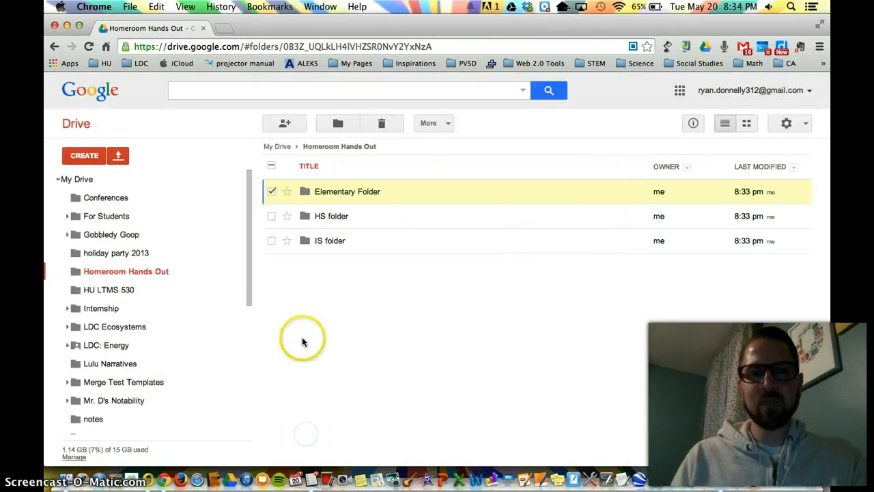
pyautogui.click(272, 194)
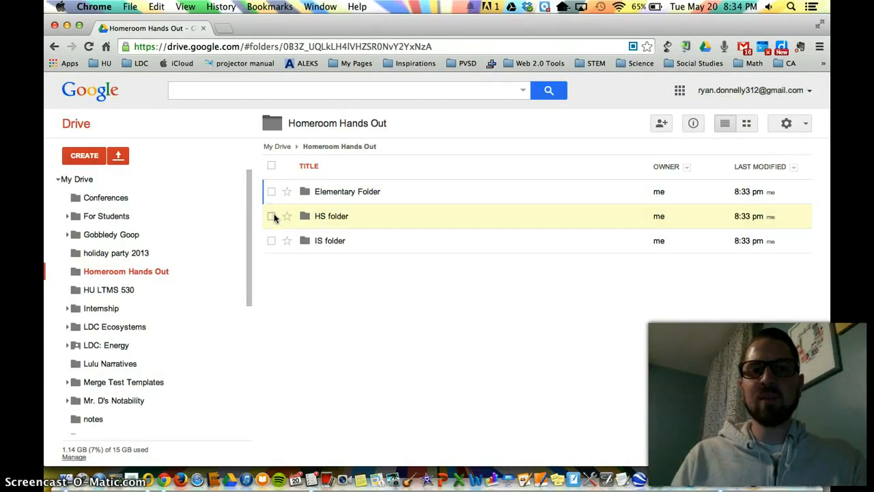
# Step: Enter a person's e-mail address as invitee in the HS folder's sharing settings, cancel the invitation and deselect the folder
pyautogui.click(273, 215)
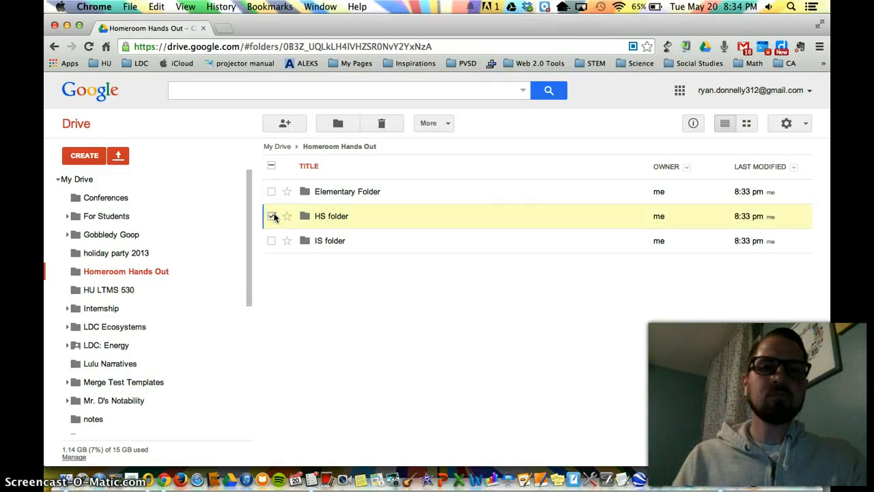
pyautogui.click(284, 123)
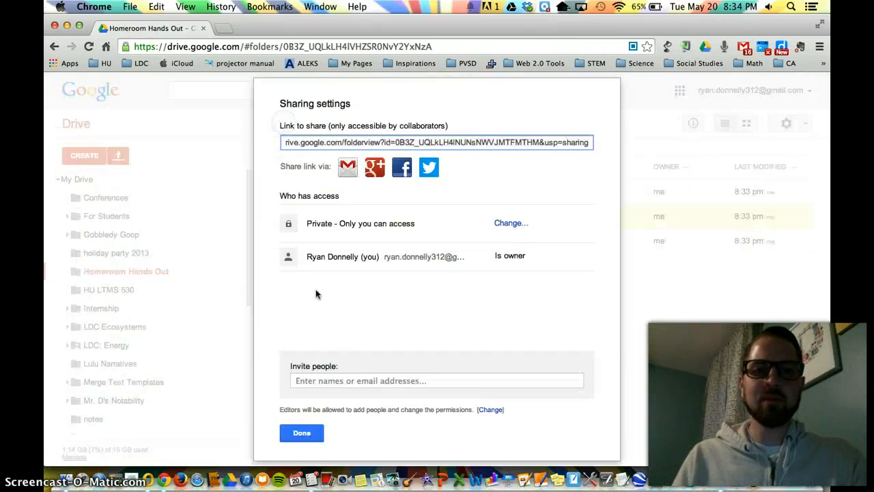
pyautogui.click(339, 378)
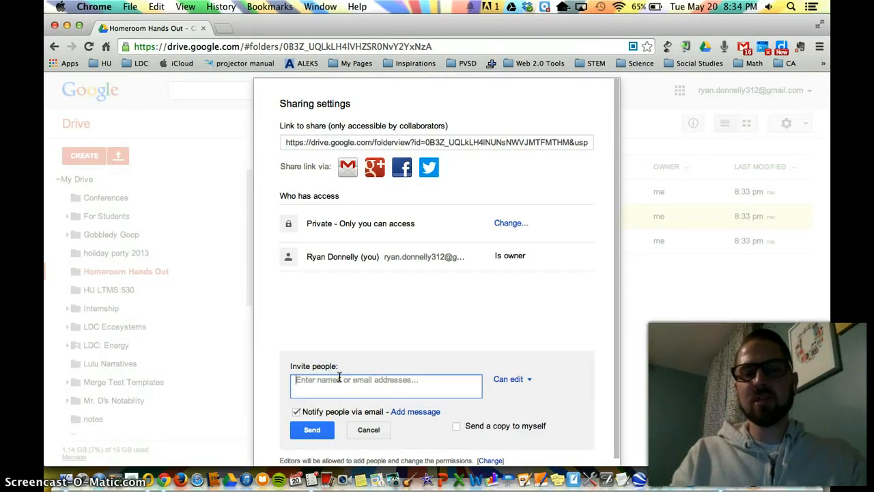
pyautogui.write('ryan')
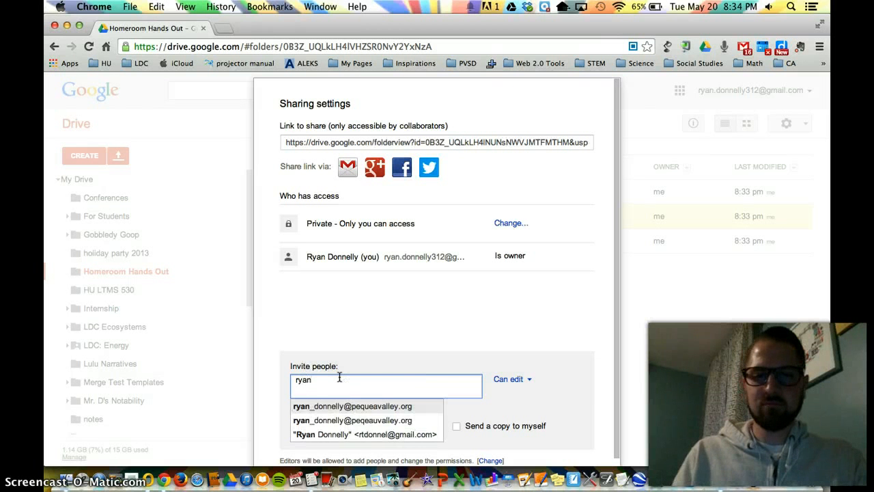
pyautogui.click(352, 407)
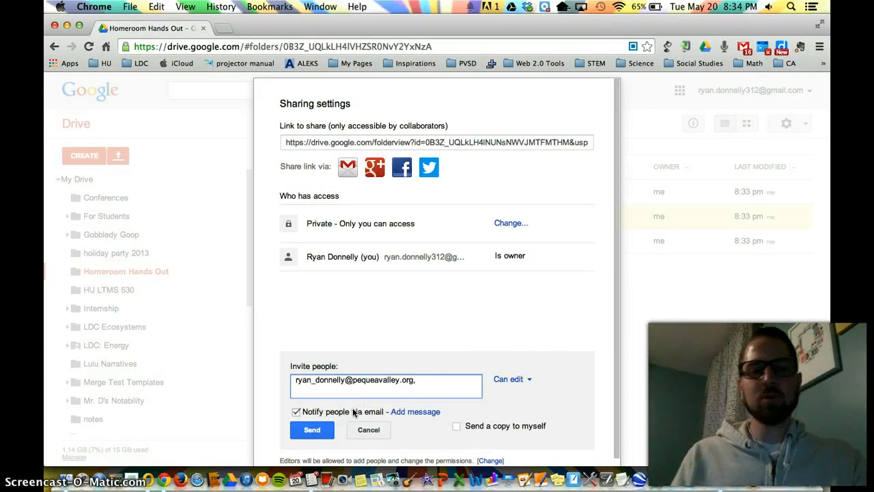
pyautogui.click(362, 428)
pyautogui.click(305, 432)
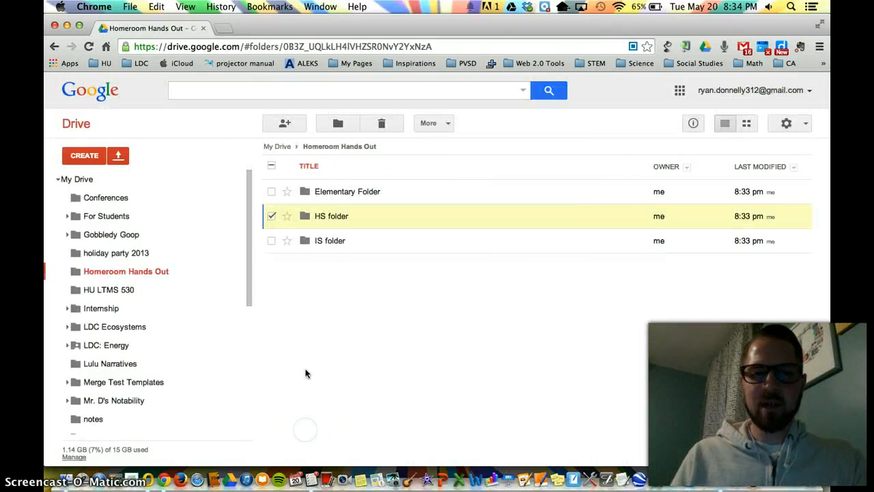
pyautogui.click(271, 217)
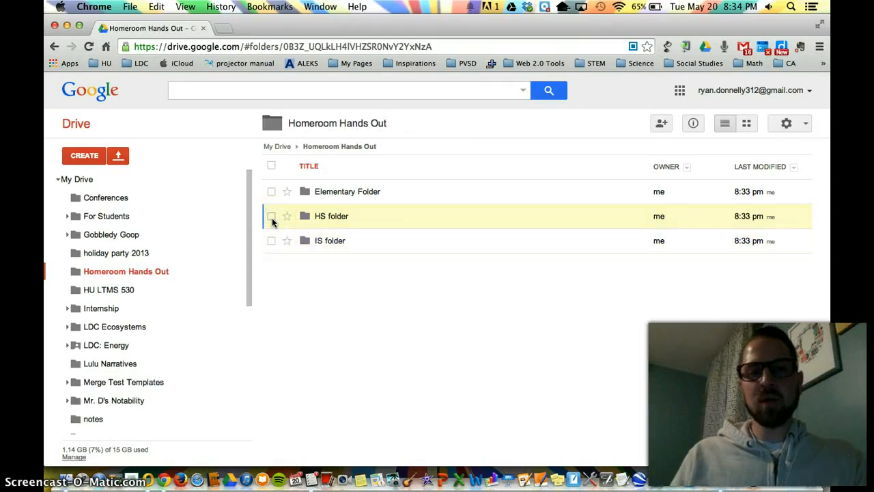
# Step: From My Drive, enter a person's e-mail address as invitee in the Homeroom Hands Out folder's sharing settings, and cancel the invitation
pyautogui.click(127, 270)
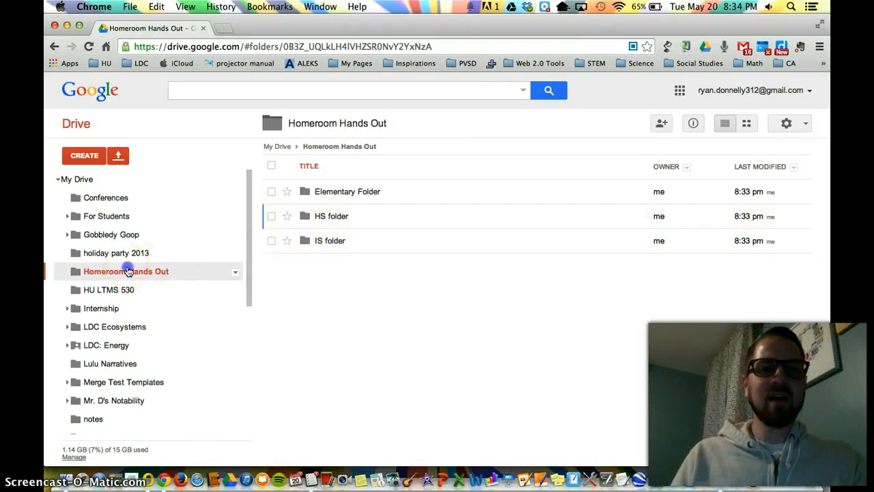
pyautogui.click(82, 180)
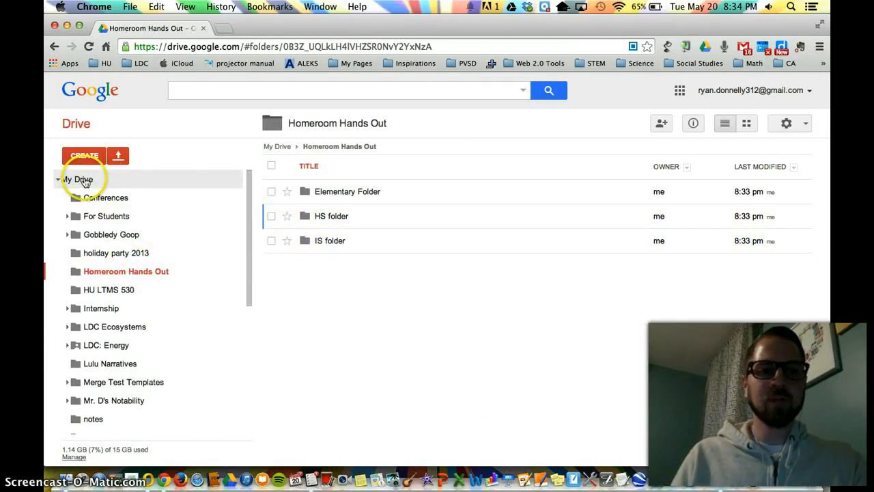
pyautogui.click(272, 290)
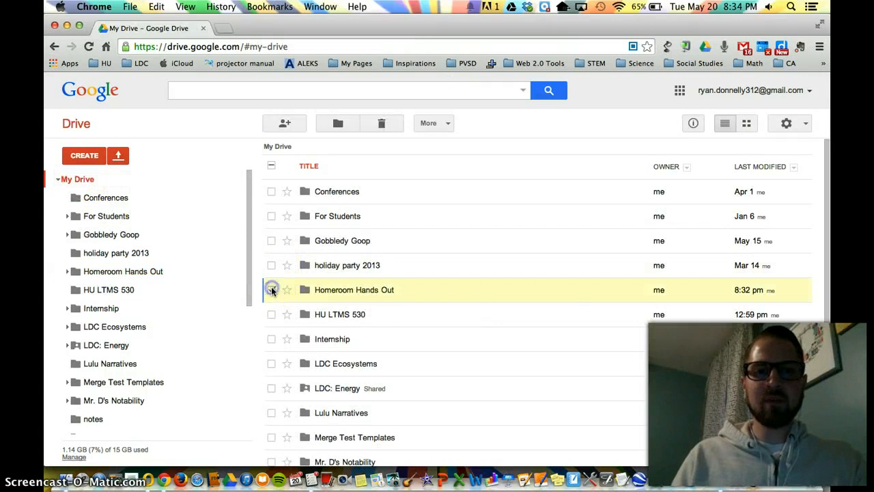
pyautogui.click(280, 162)
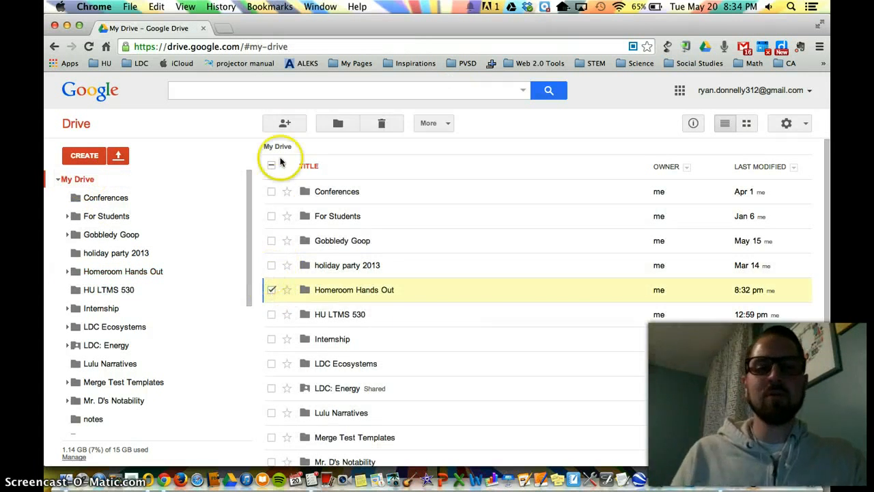
pyautogui.click(286, 123)
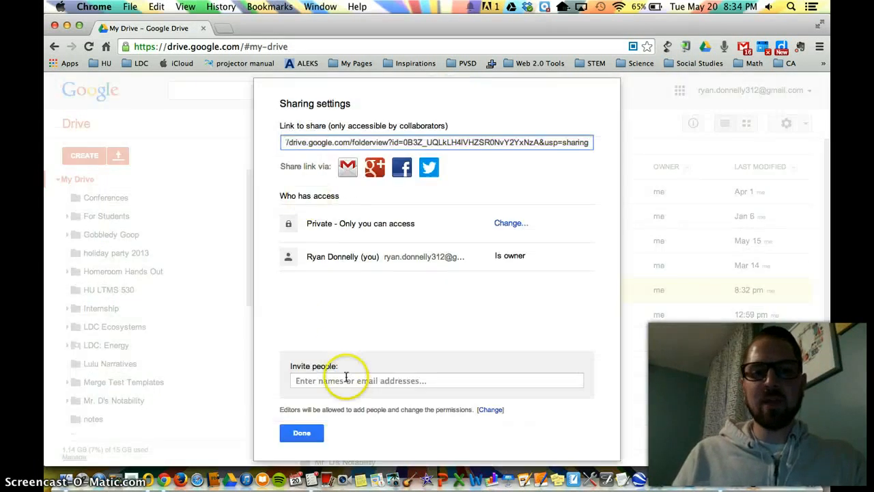
pyautogui.click(346, 380)
pyautogui.write('ryan')
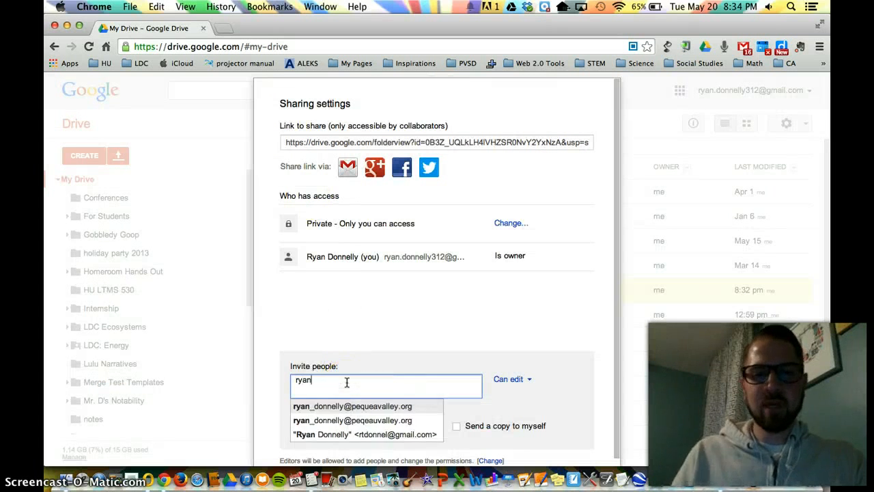
pyautogui.click(353, 406)
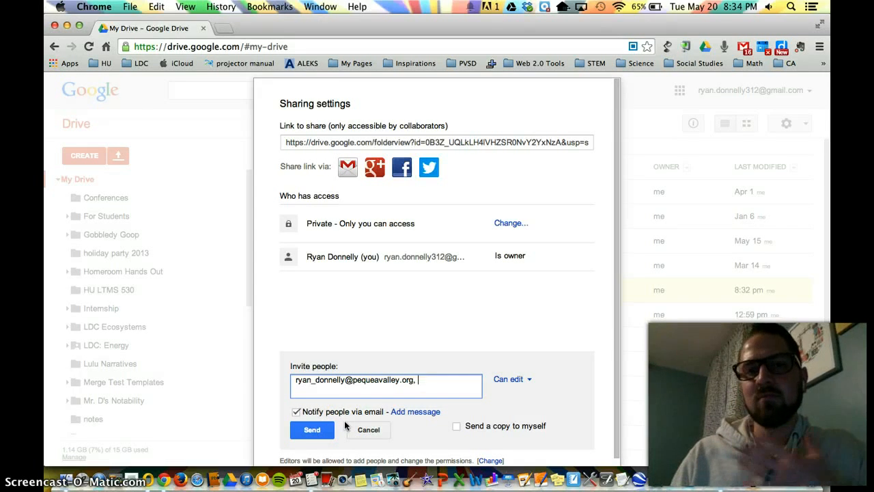
pyautogui.click(362, 429)
pyautogui.click(319, 434)
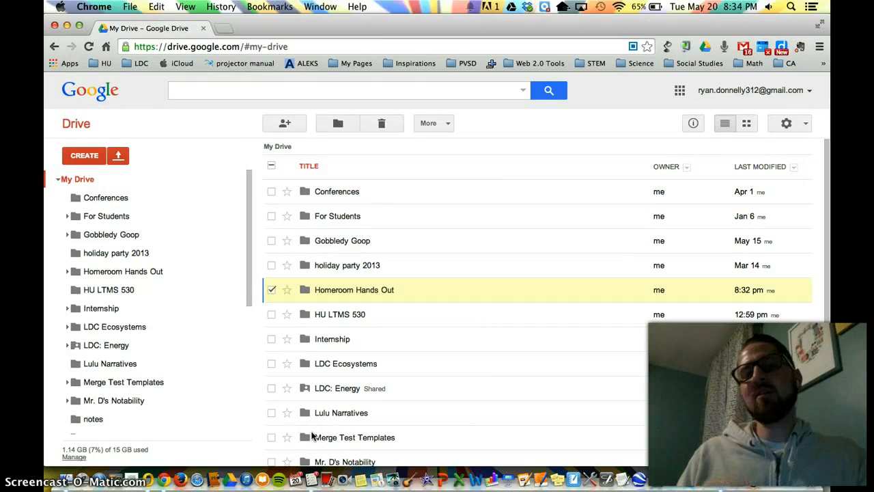
# Step: Create a subfolder named "Math Folder" in the Elementary Folder inside Homeroom Hands Out
pyautogui.click(357, 290)
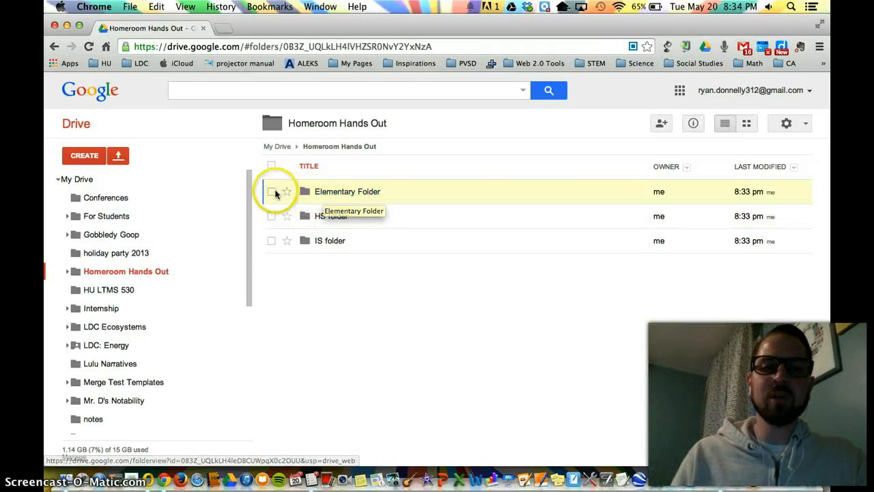
pyautogui.click(341, 192)
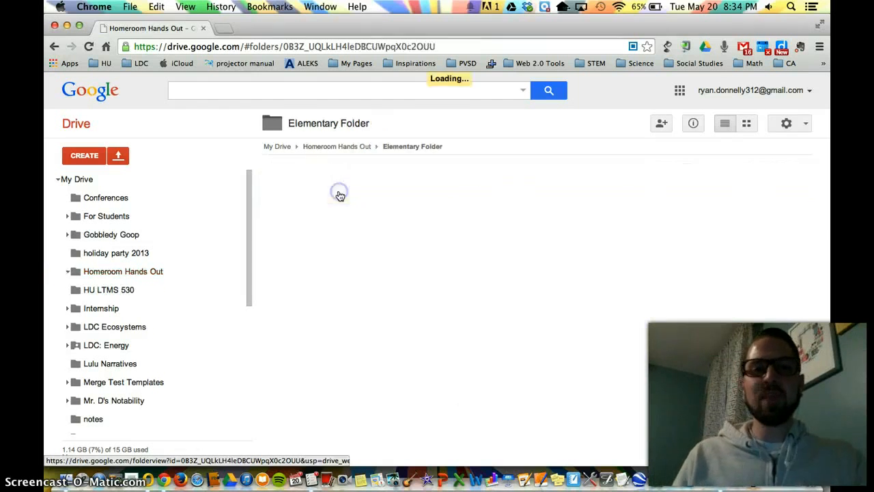
pyautogui.click(84, 155)
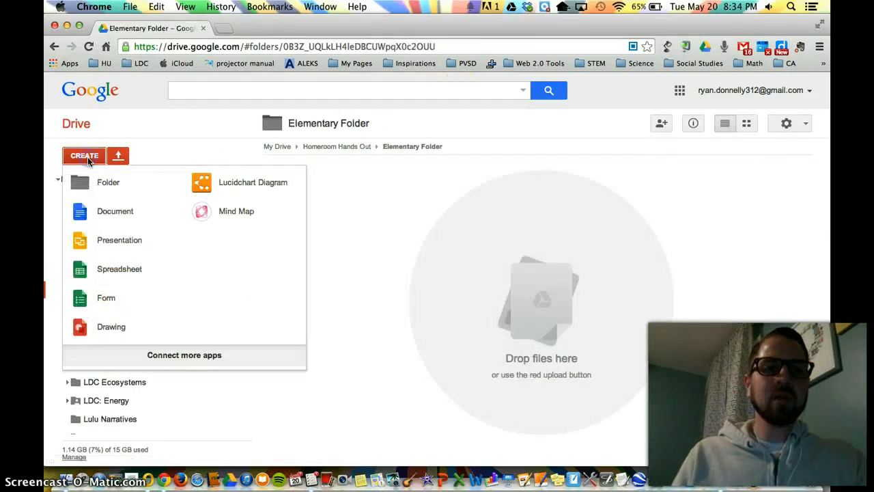
pyautogui.click(89, 179)
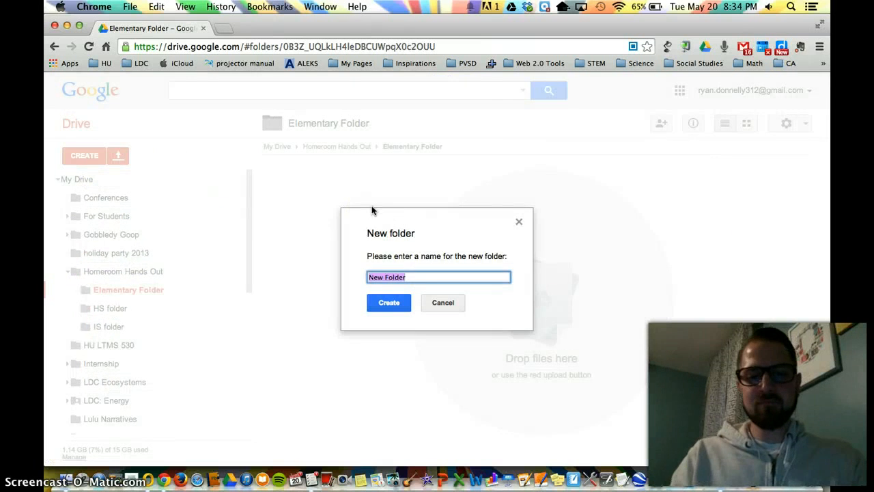
pyautogui.write('Math Folder')
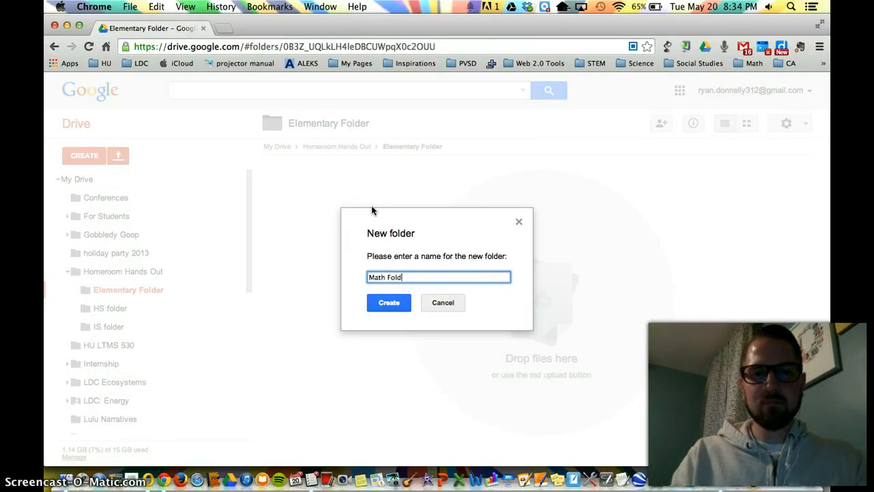
pyautogui.press('Return')
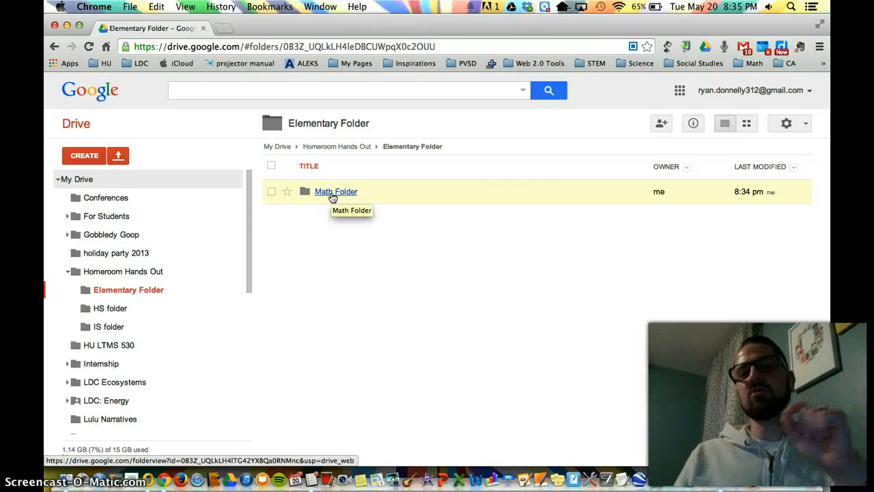
# Step: Enter the Math 2013-14 contact group as invitees in the Math Folder's sharing settings, cancel the invitation and deselect the folder
pyautogui.click(274, 192)
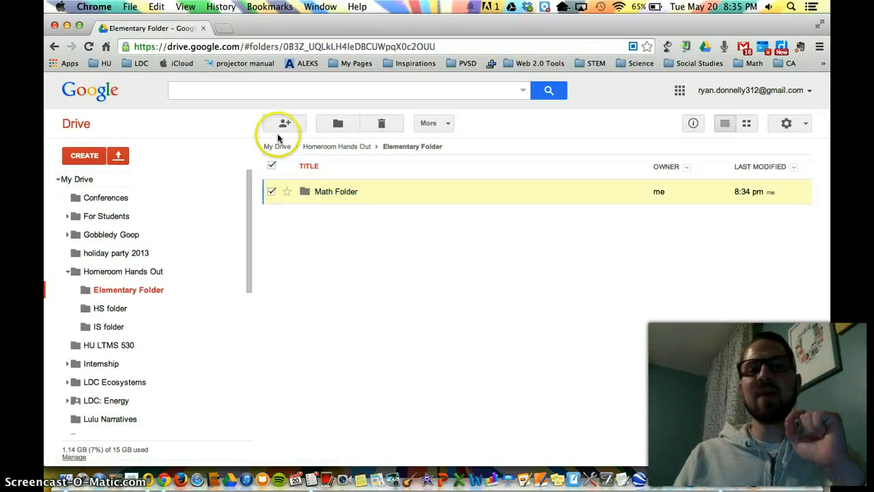
pyautogui.click(280, 129)
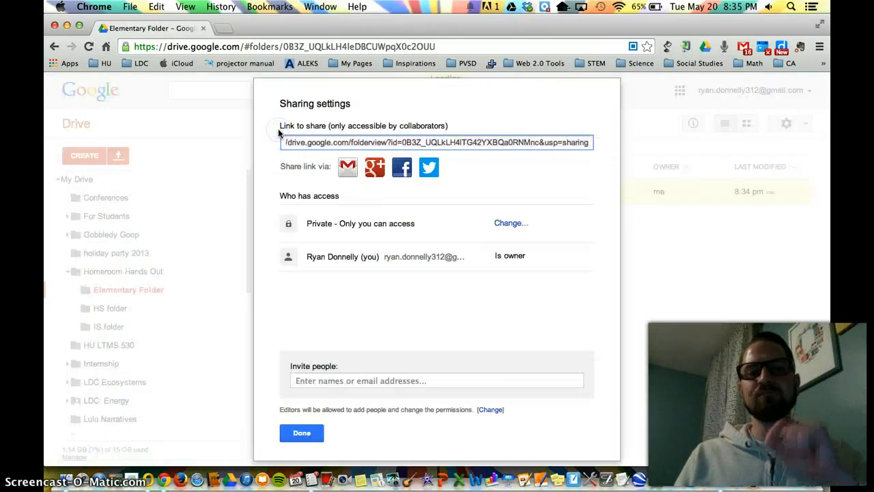
pyautogui.click(339, 378)
pyautogui.write('maath')
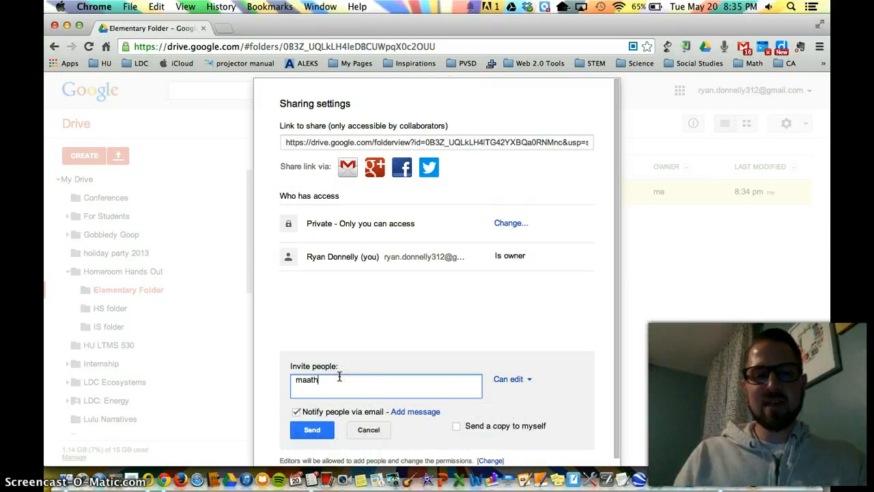
pyautogui.press('BackSpace')
pyautogui.press('BackSpace')
pyautogui.write('th')
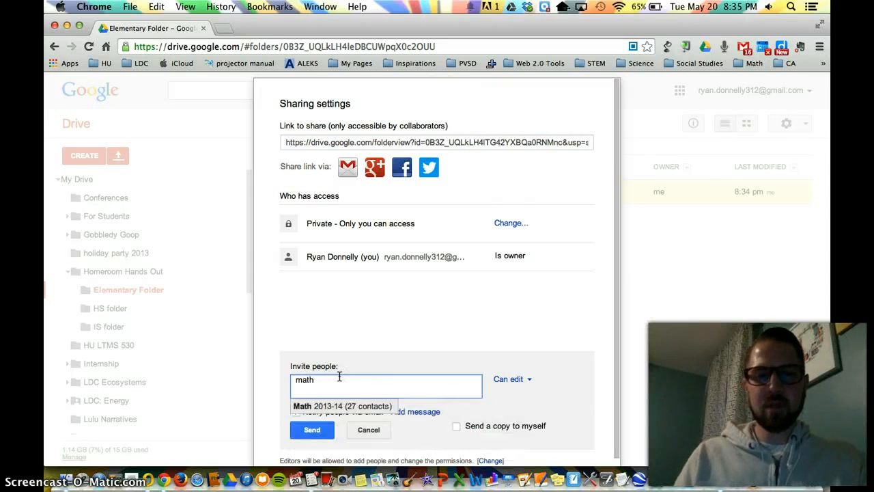
pyautogui.click(349, 406)
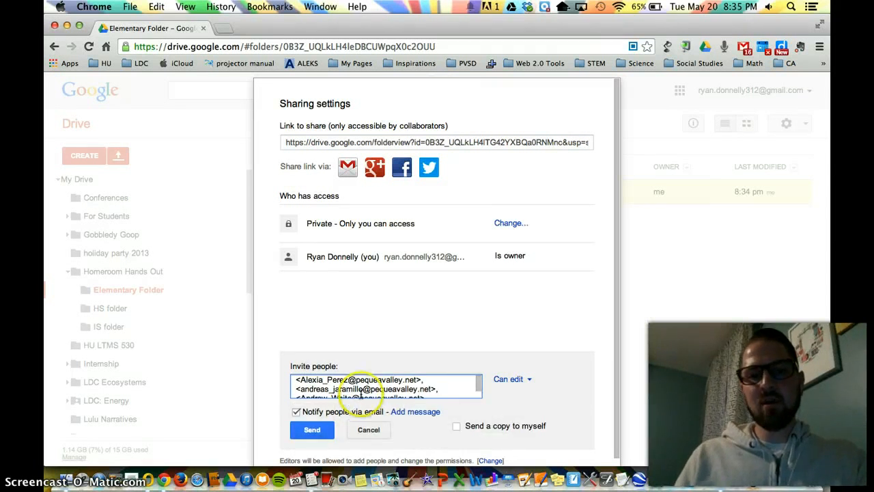
pyautogui.scroll(-6, 395, 386)
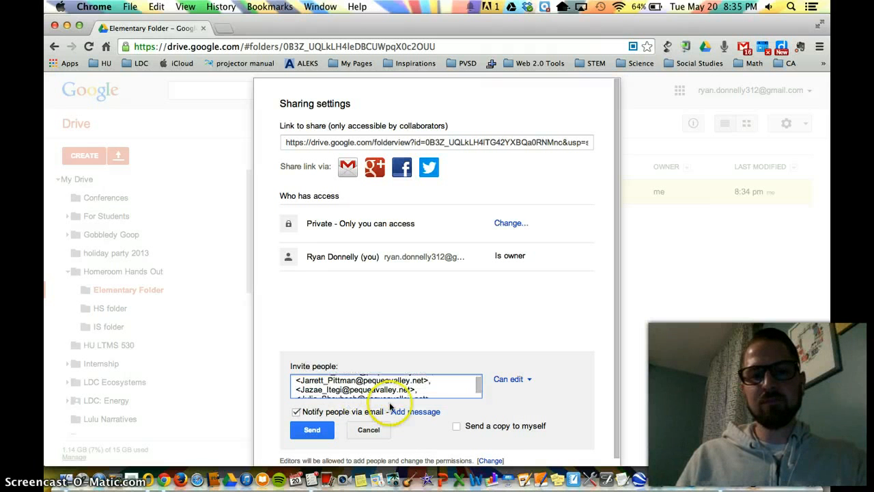
pyautogui.click(381, 433)
pyautogui.click(301, 426)
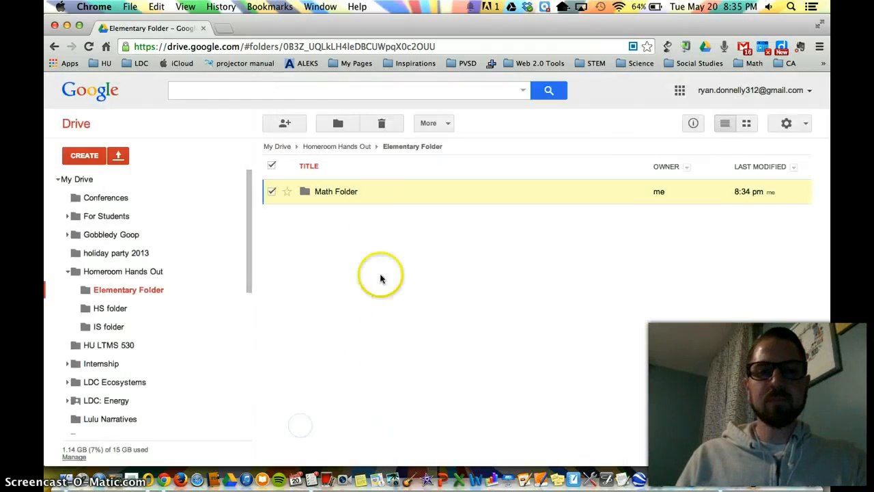
pyautogui.click(271, 192)
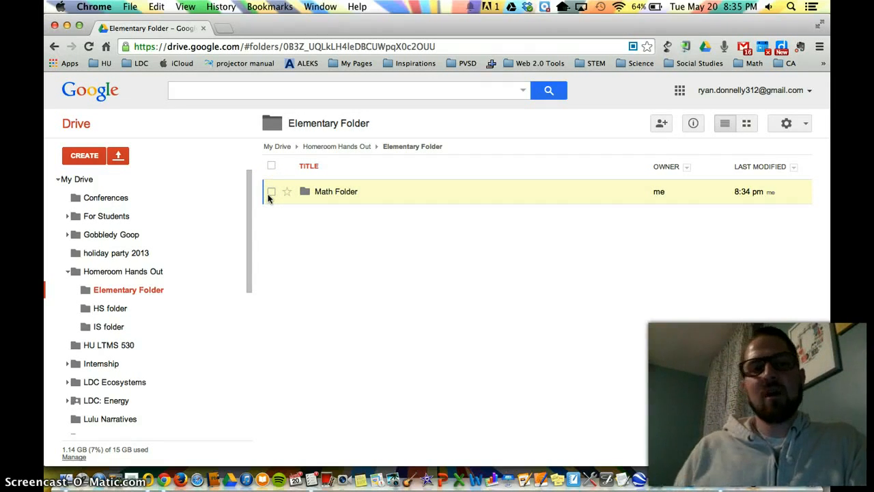
# Step: Return to the Homeroom Hands Out folder and reopen its Elementary Folder to view the contents
pyautogui.click(130, 272)
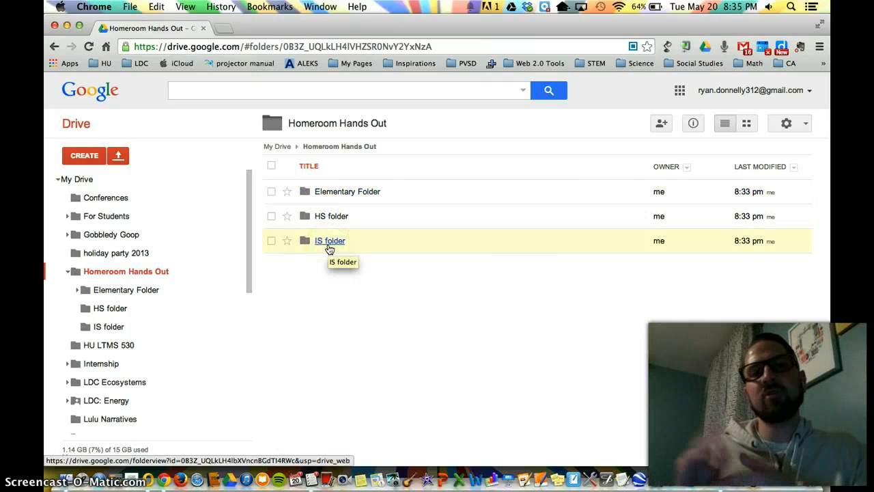
pyautogui.click(337, 194)
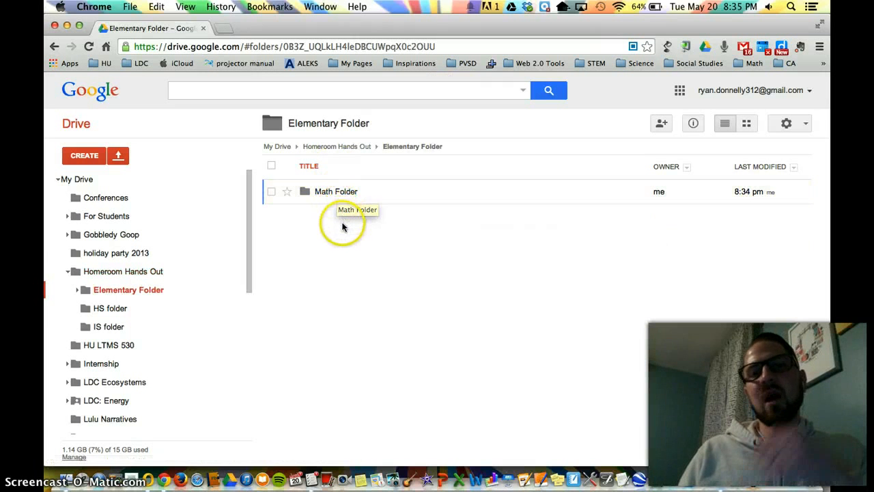